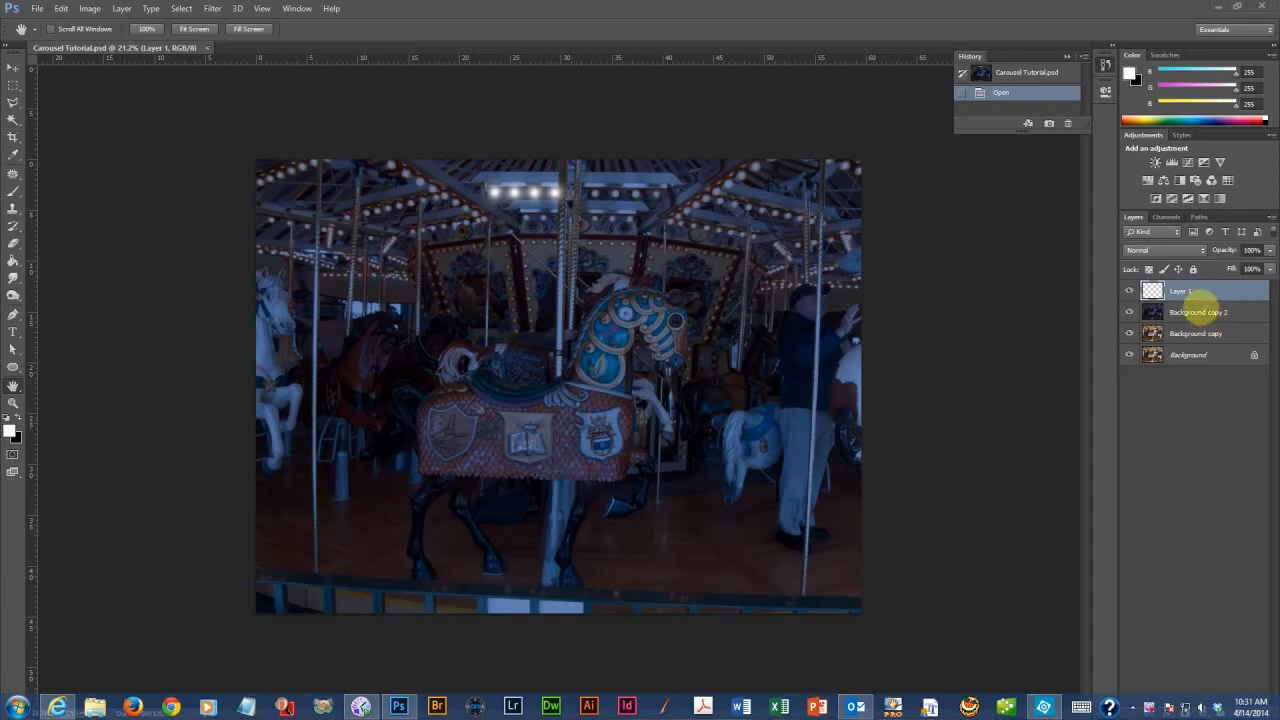
click(1200, 312)
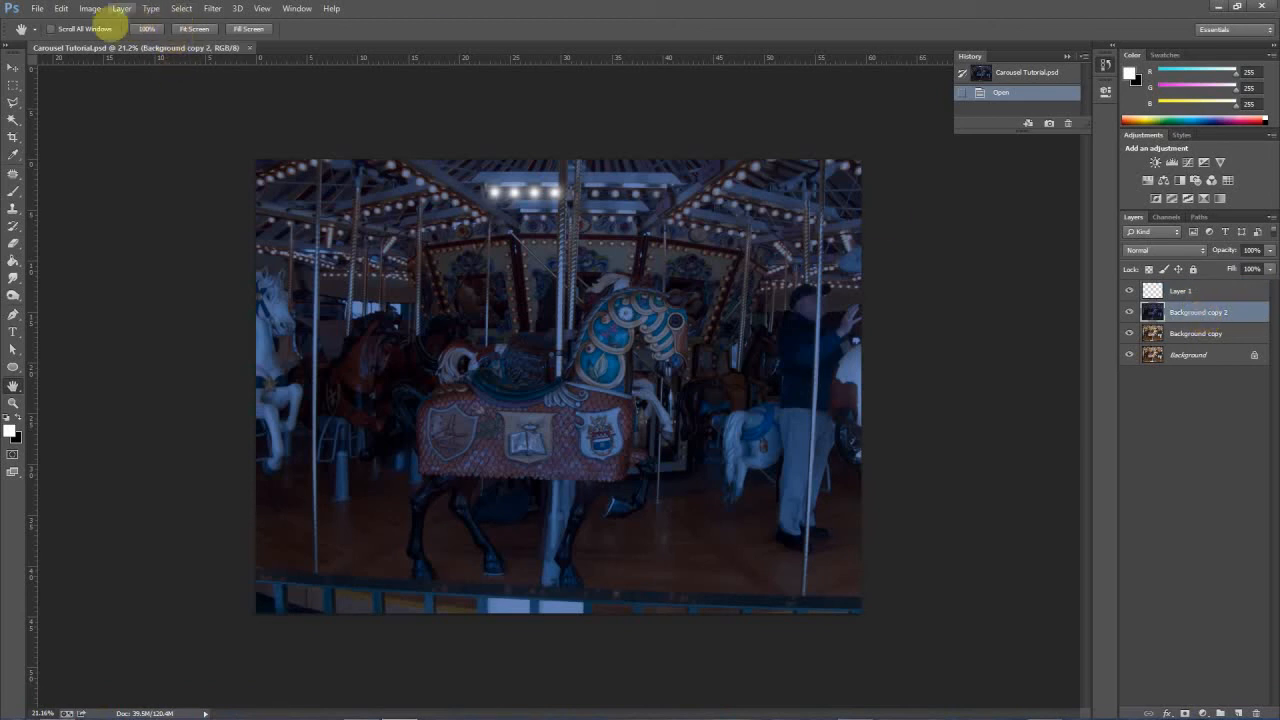
click(90, 8)
mouse_move(205, 42)
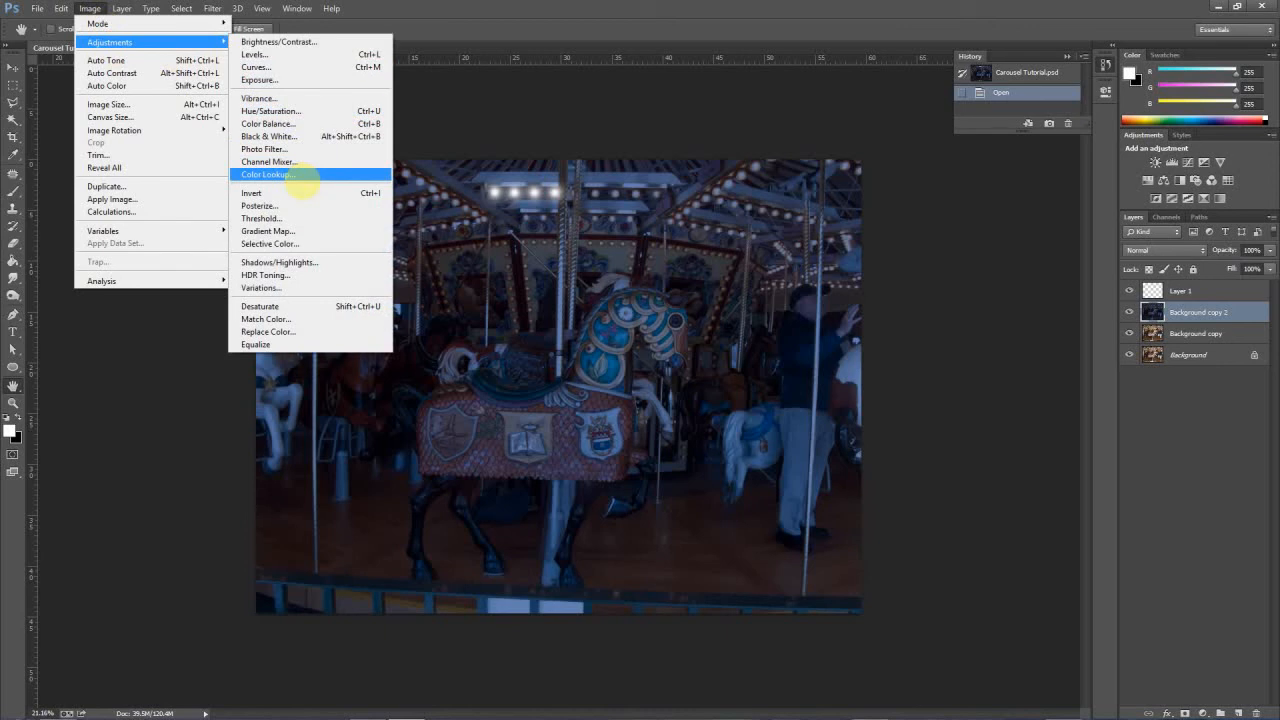
click(300, 176)
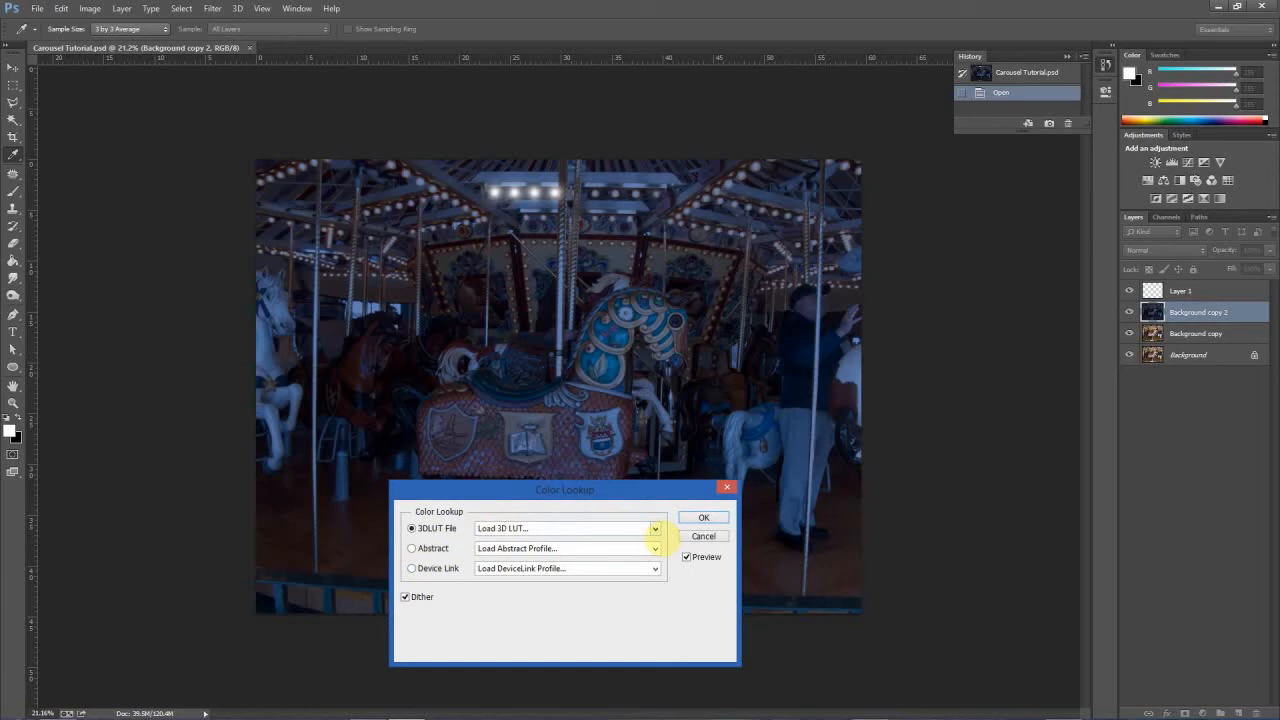
click(655, 529)
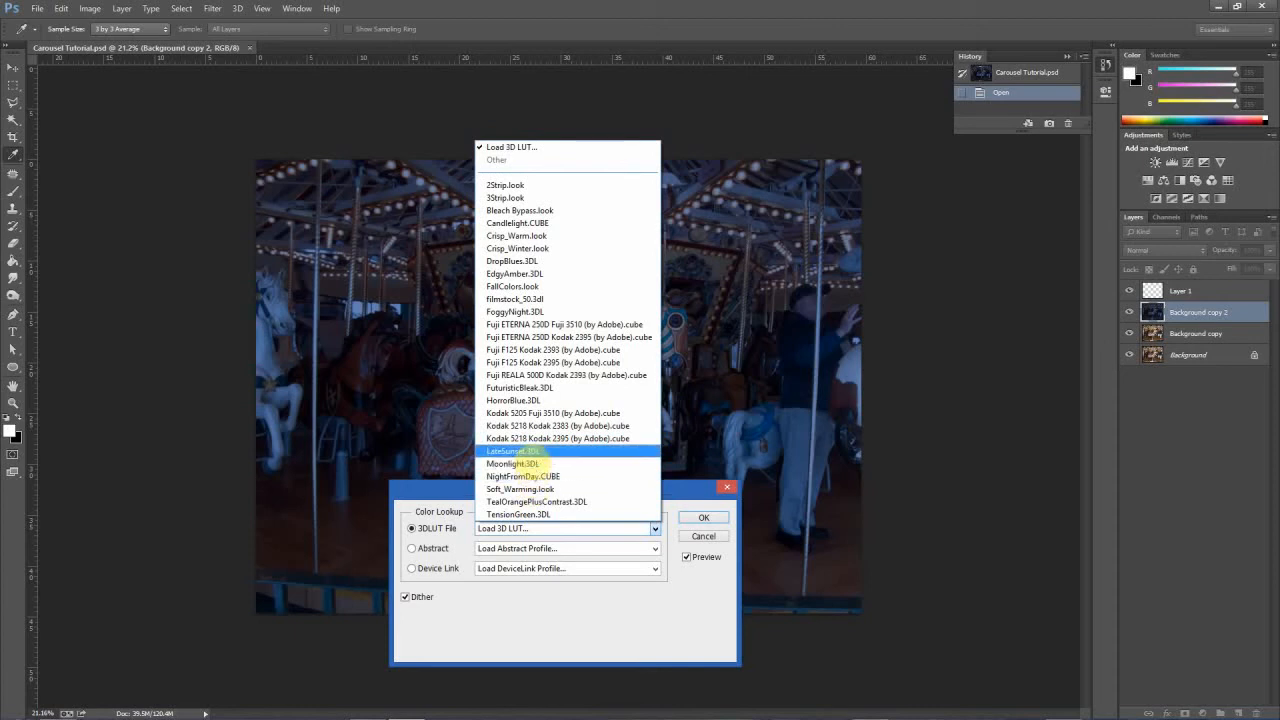
click(526, 451)
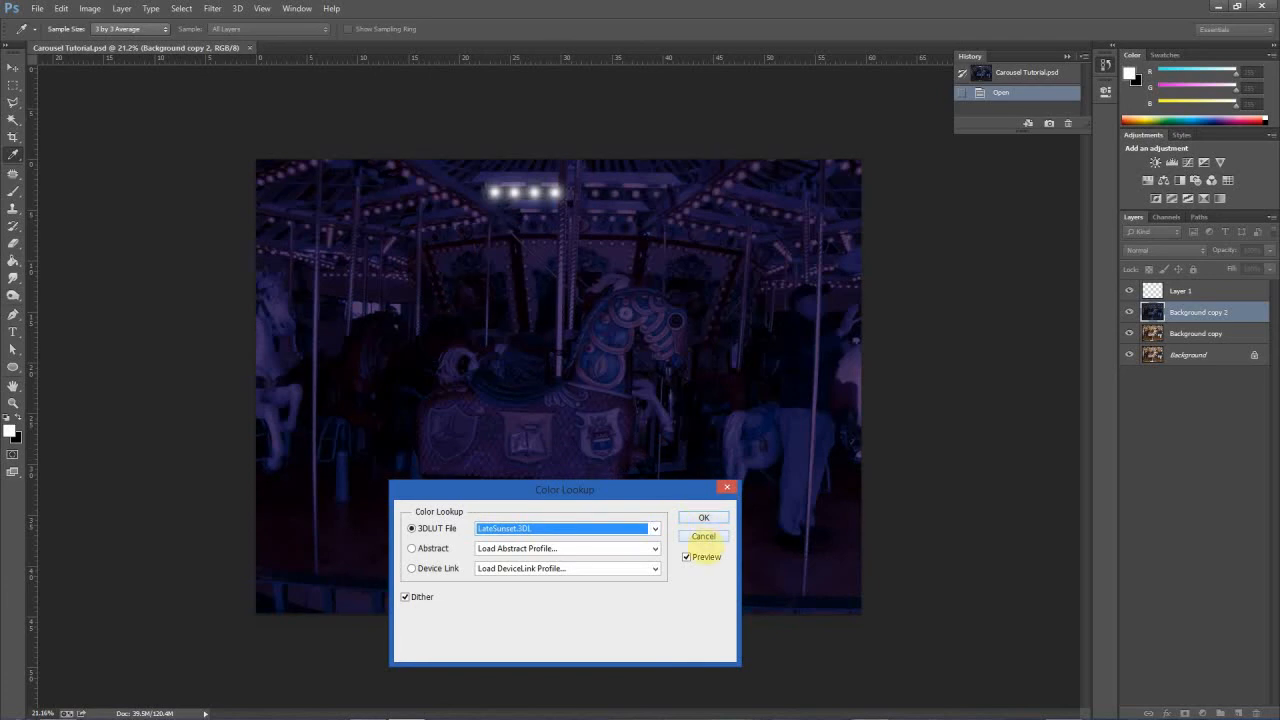
click(703, 536)
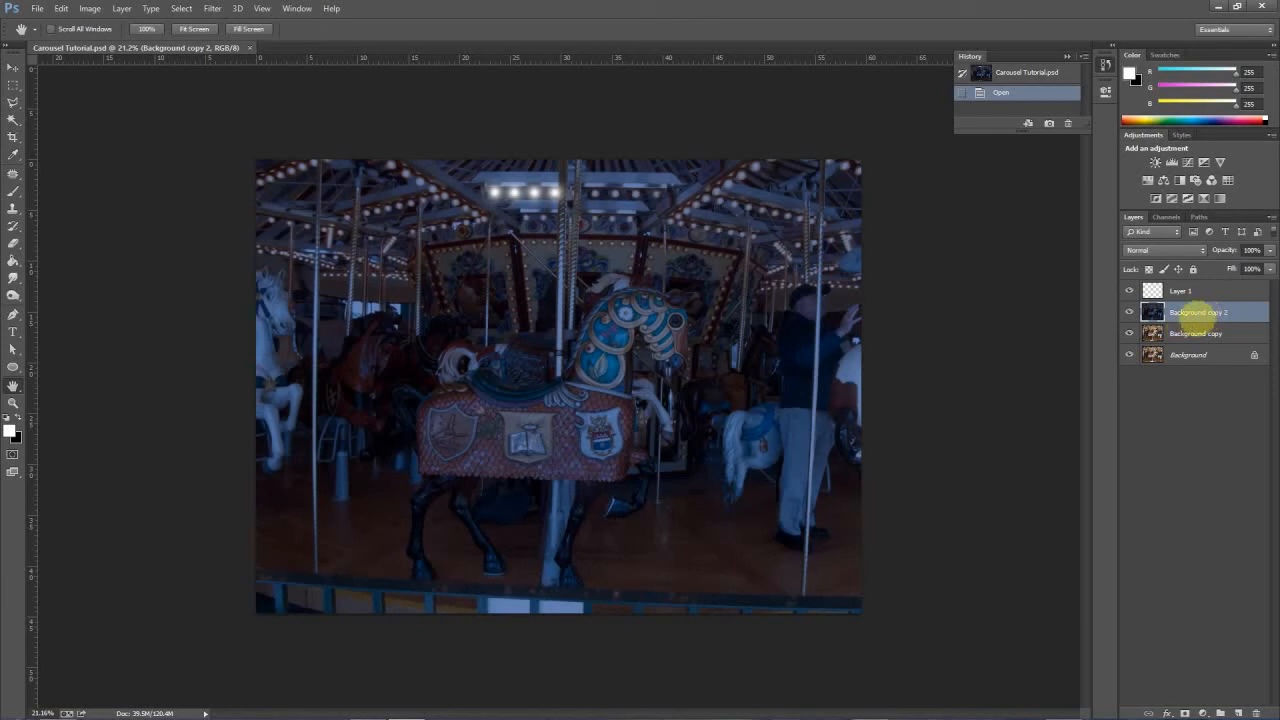
Duplicate the Background copy 2 layer and apply the LateSunset.3DL color lookup to the duplicate.
key(ctrl+j)
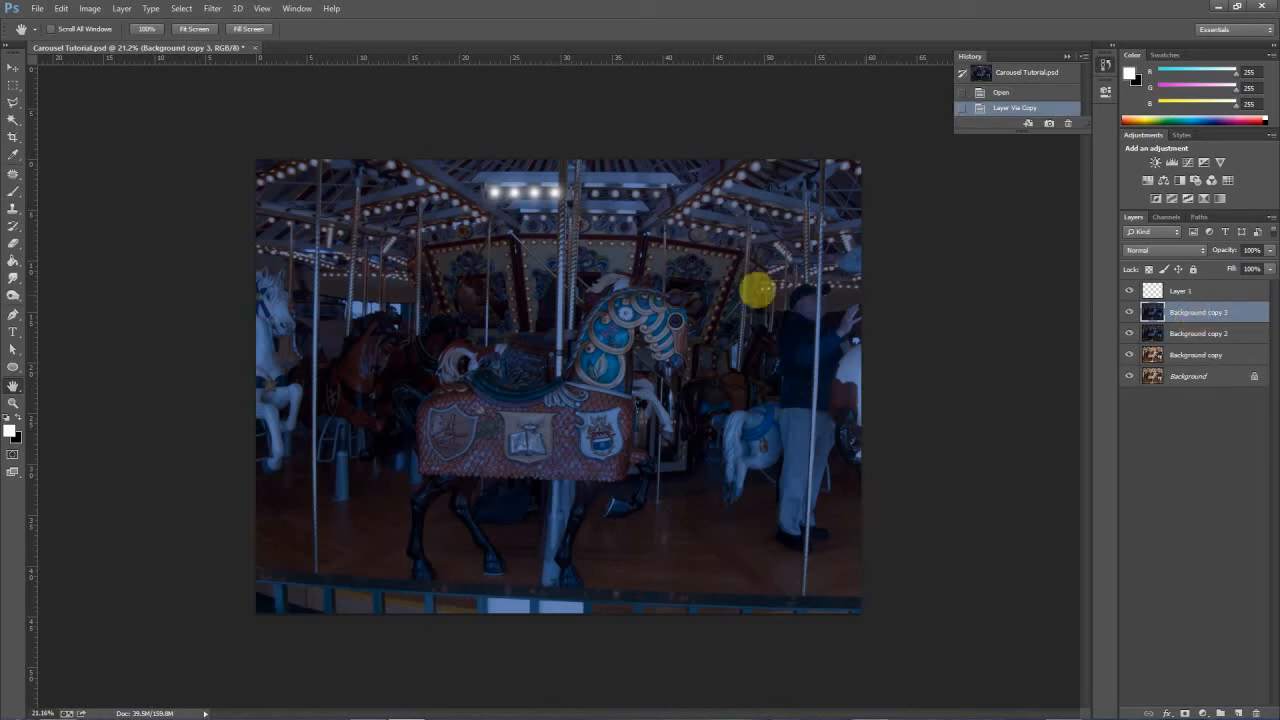
click(90, 8)
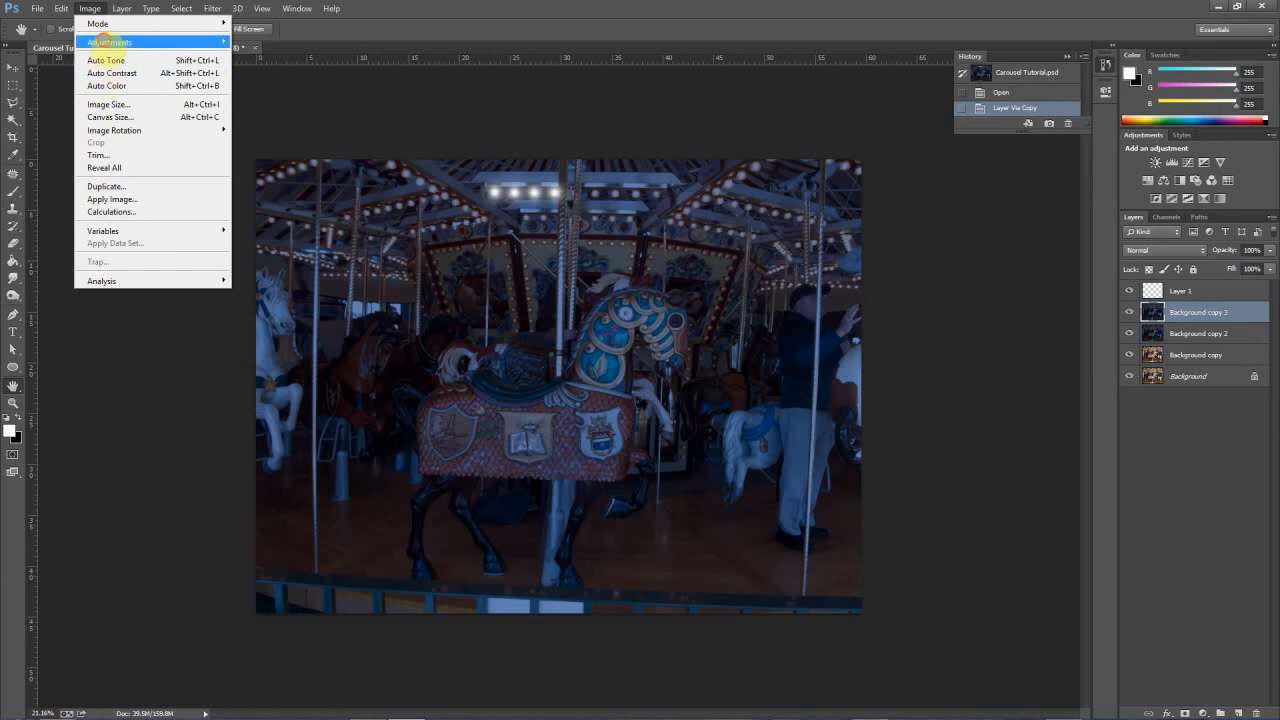
mouse_move(105, 42)
click(320, 176)
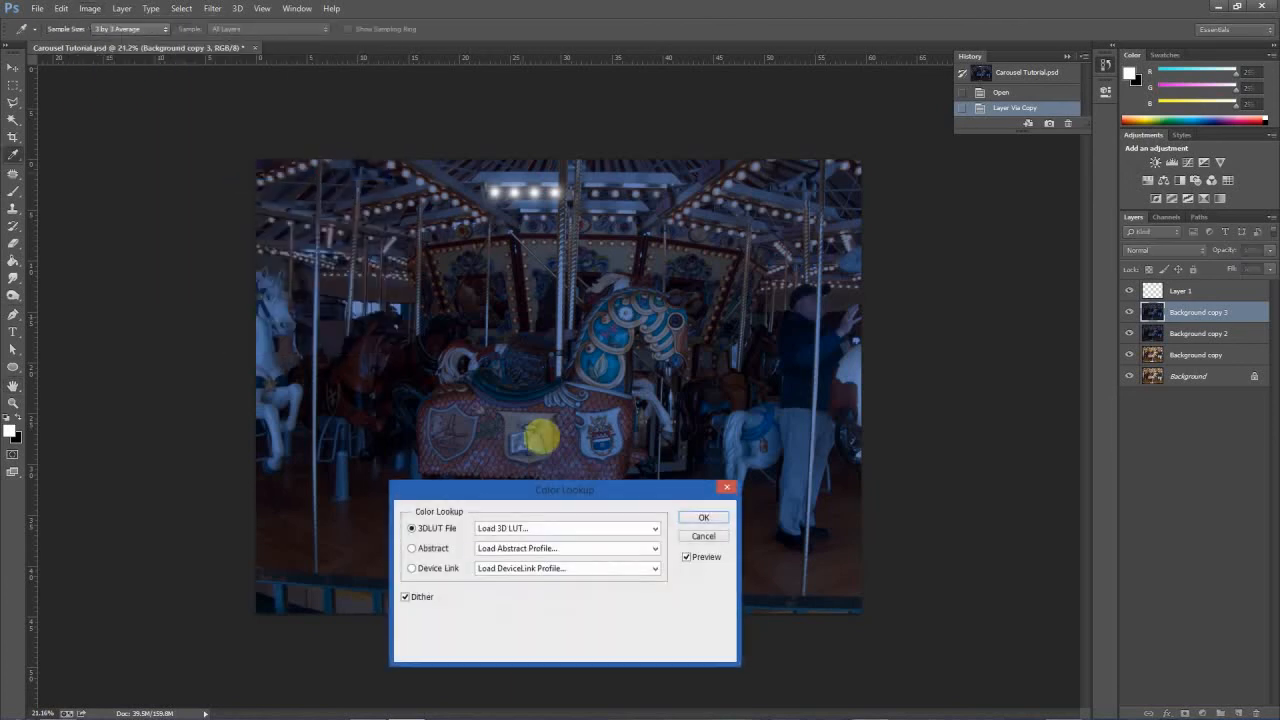
click(655, 528)
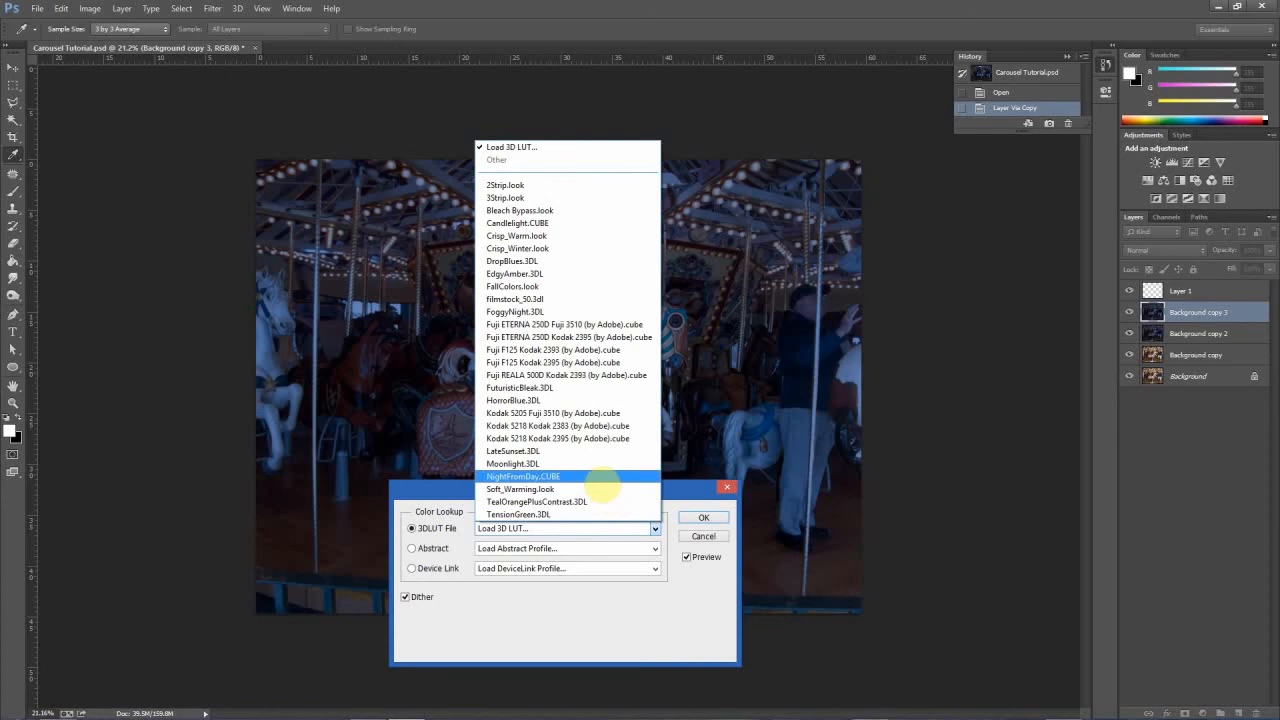
click(592, 455)
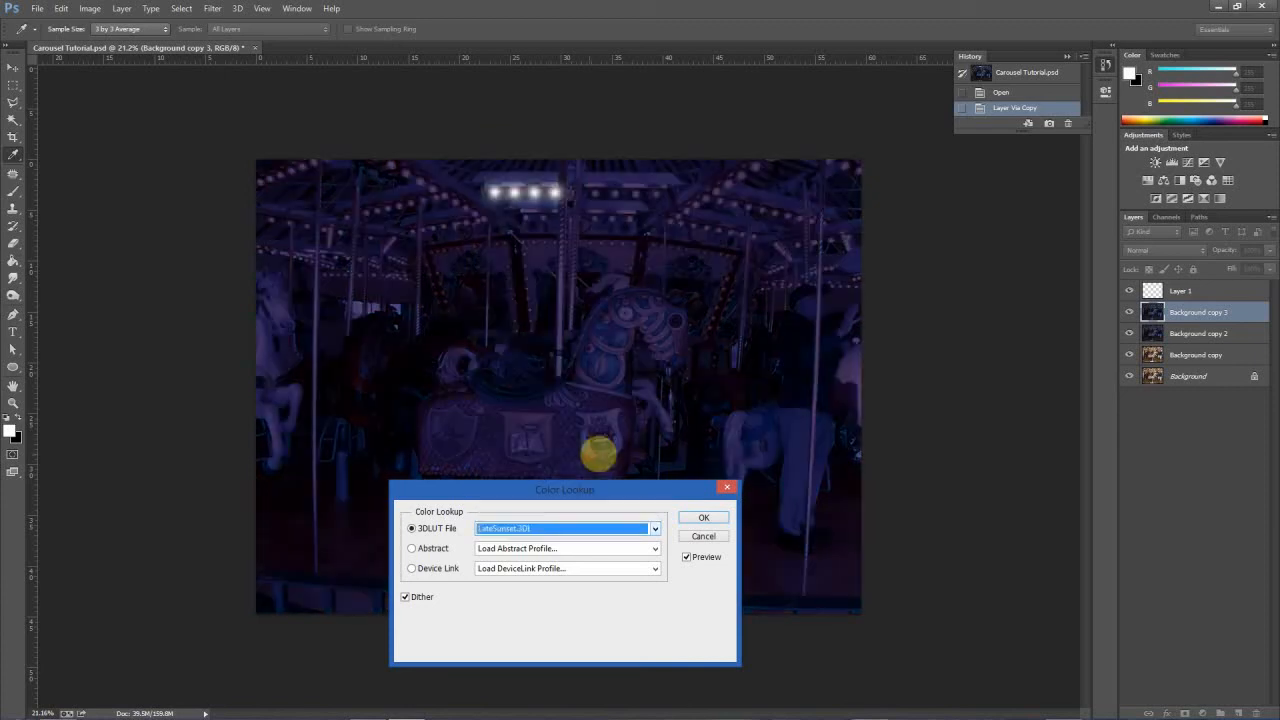
click(705, 516)
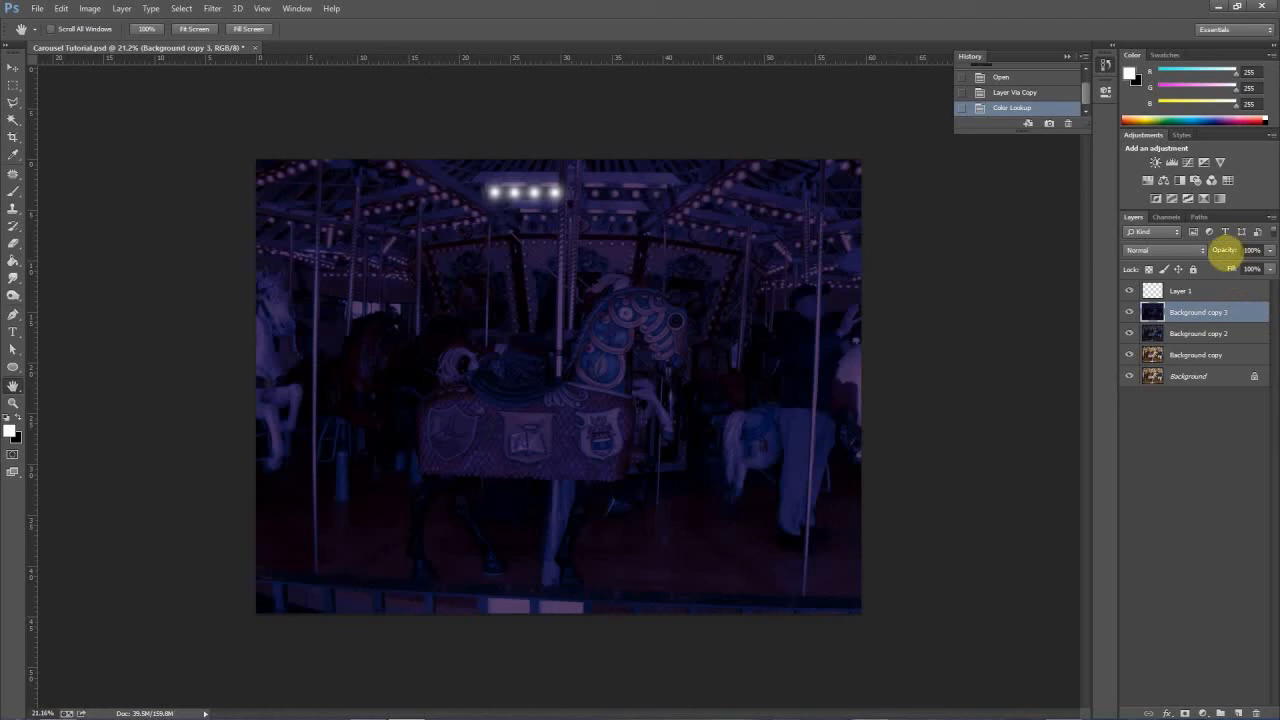
Lower the color-lookup layer's opacity to 54% and toggle its visibility to compare before and after.
drag(1224, 250, 1193, 272)
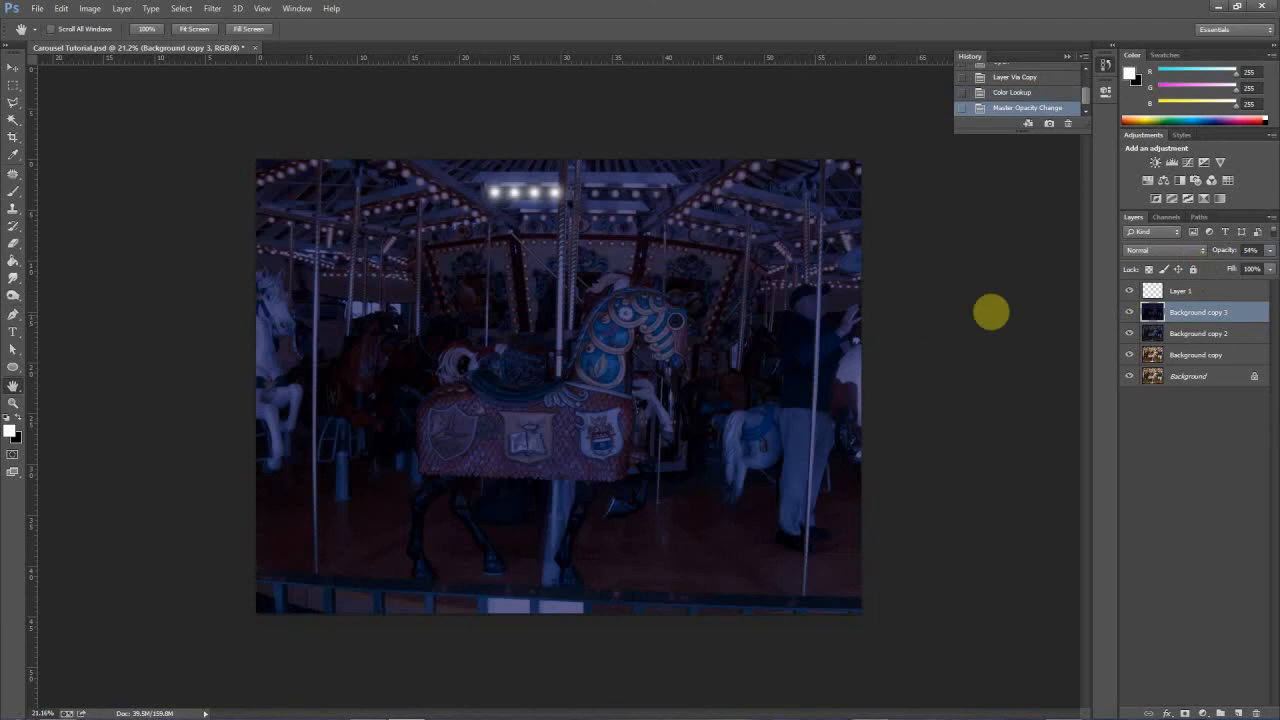
click(1129, 313)
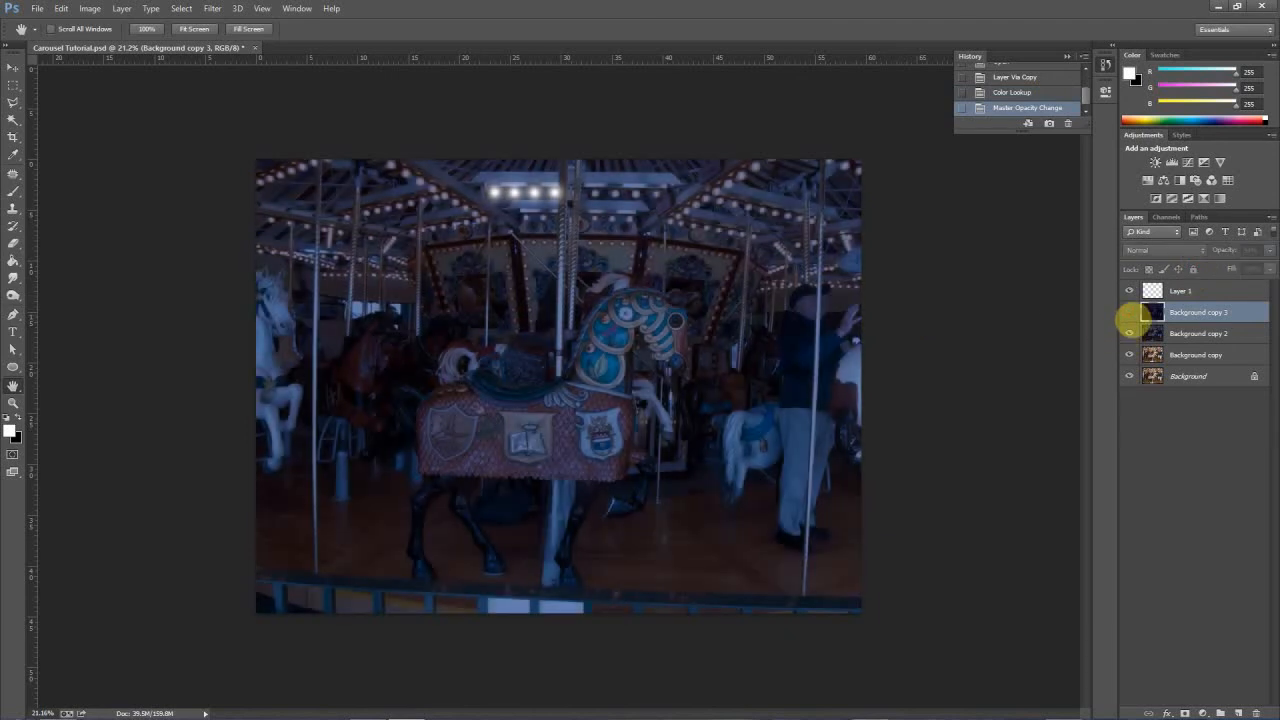
click(1129, 313)
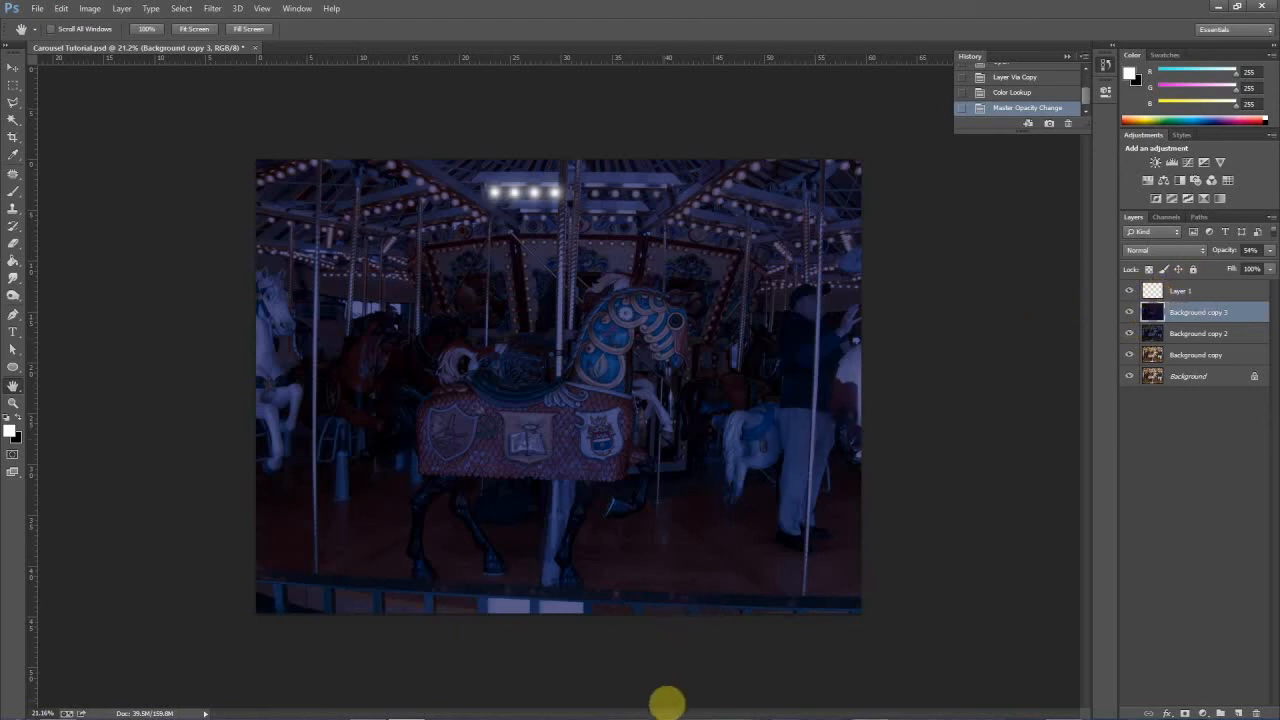
Switch to Photoshop Elements and hide the Dat2Night layer of the carousel image.
mouse_move(627, 716)
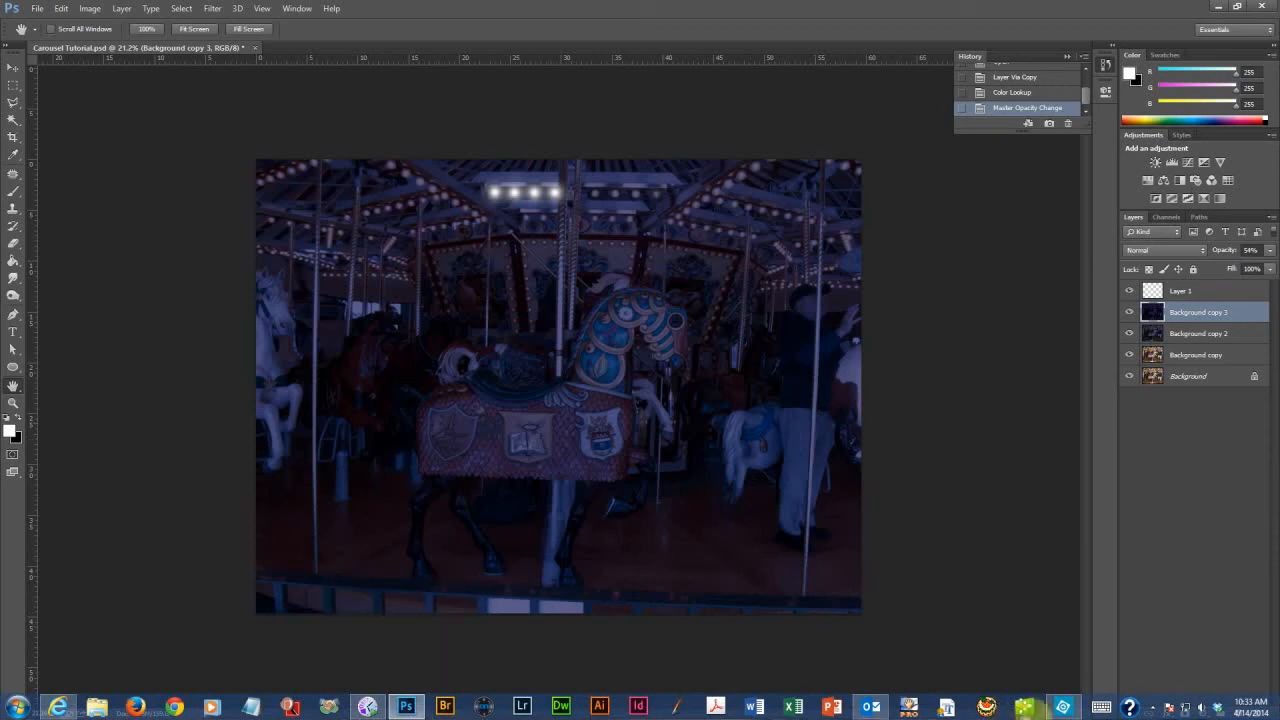
click(1063, 708)
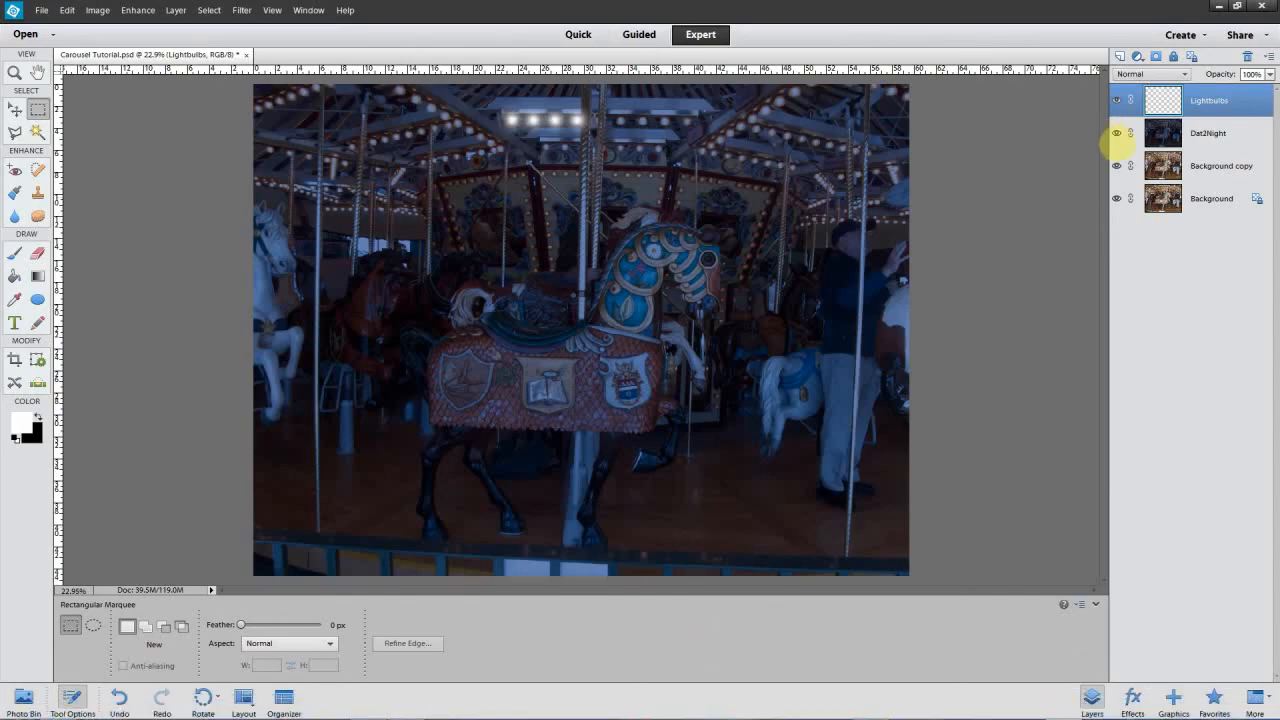
click(1117, 134)
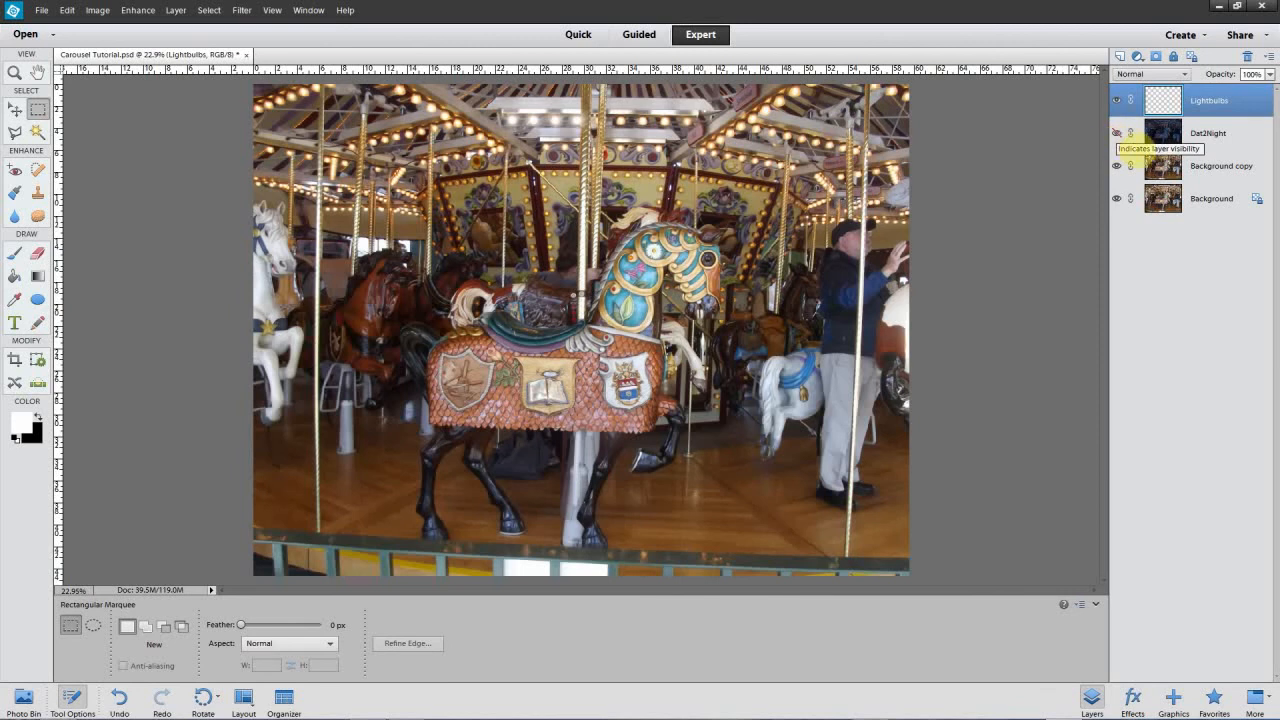
Add a new layer above Background copy and make it a solid color fill layer in Multiply mode.
click(1152, 170)
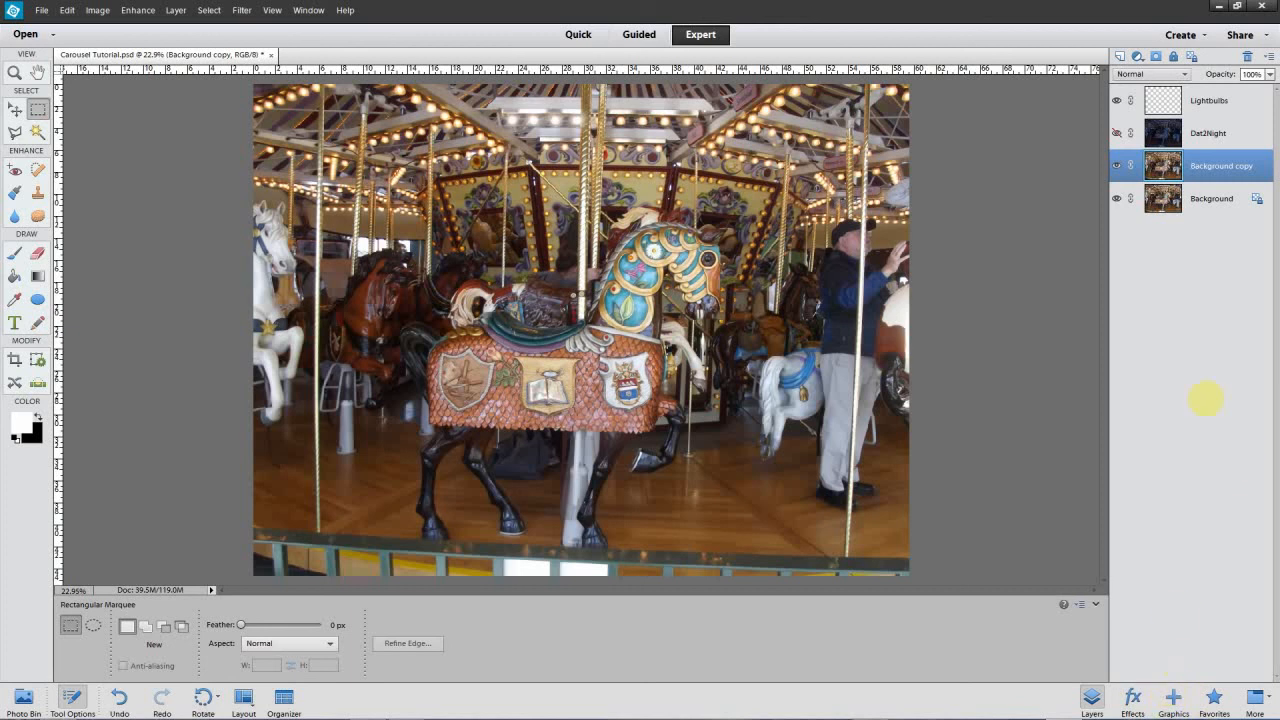
click(1119, 56)
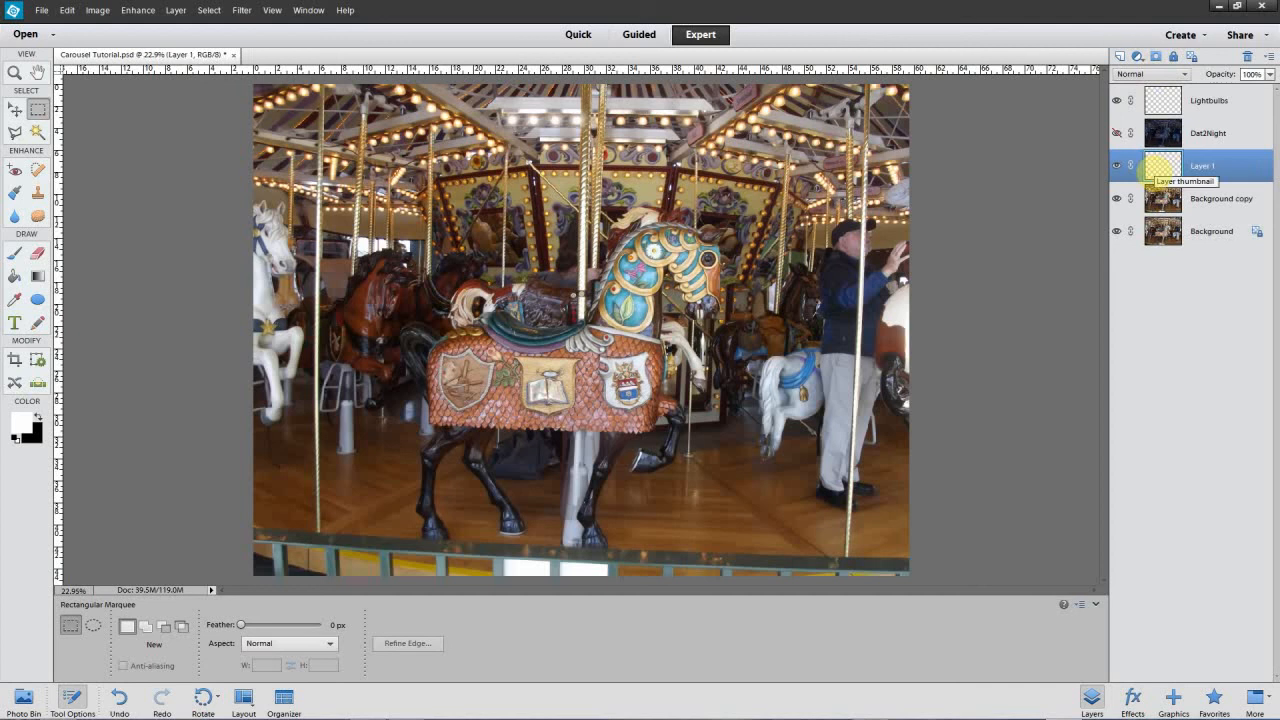
click(175, 10)
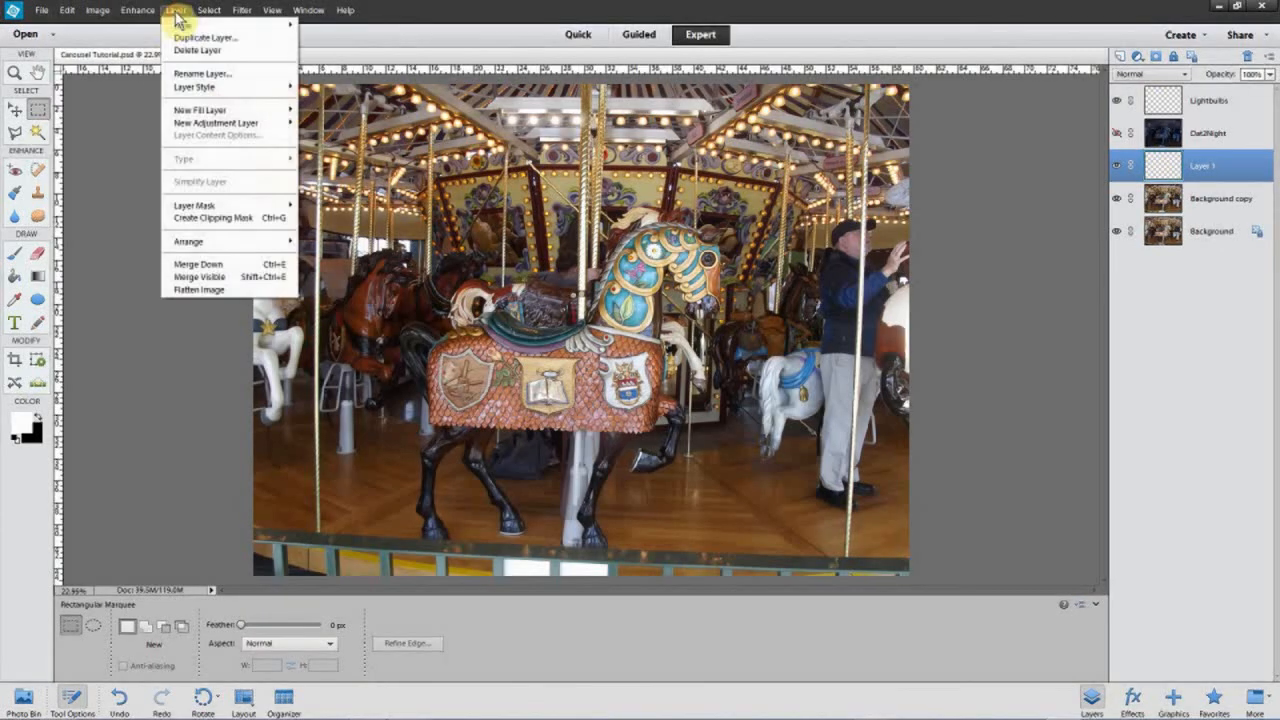
mouse_move(218, 111)
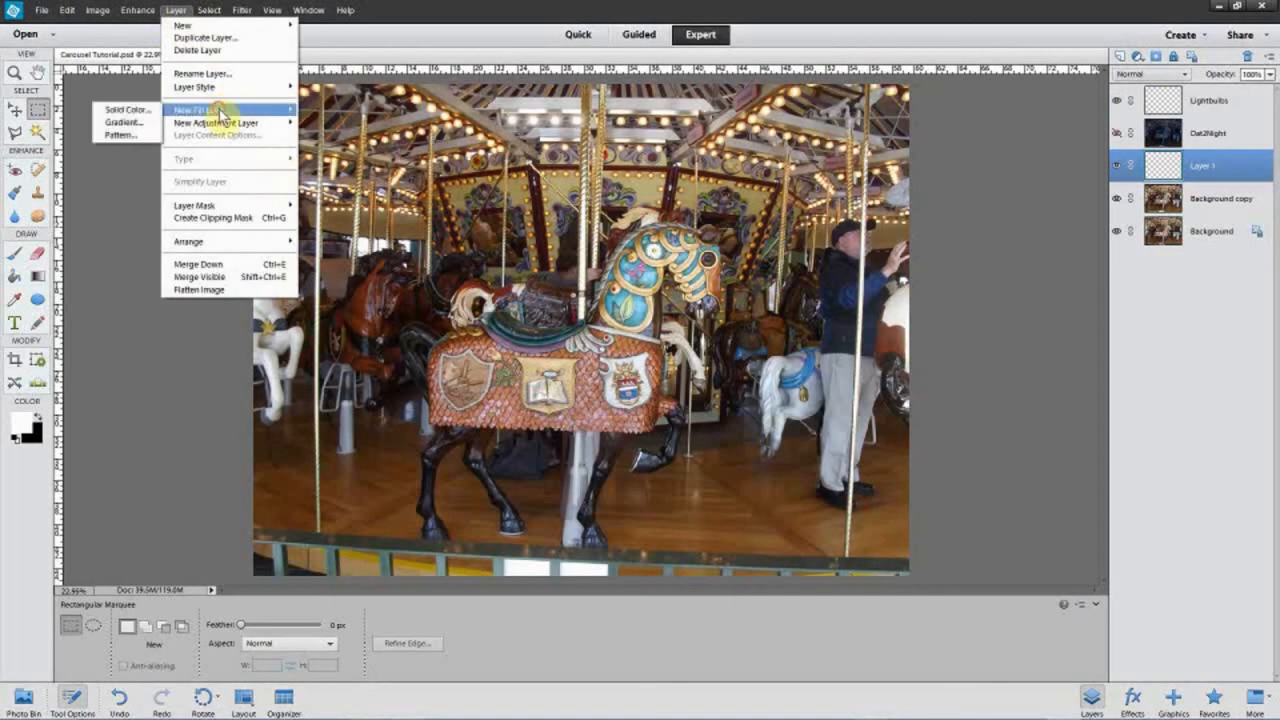
click(134, 111)
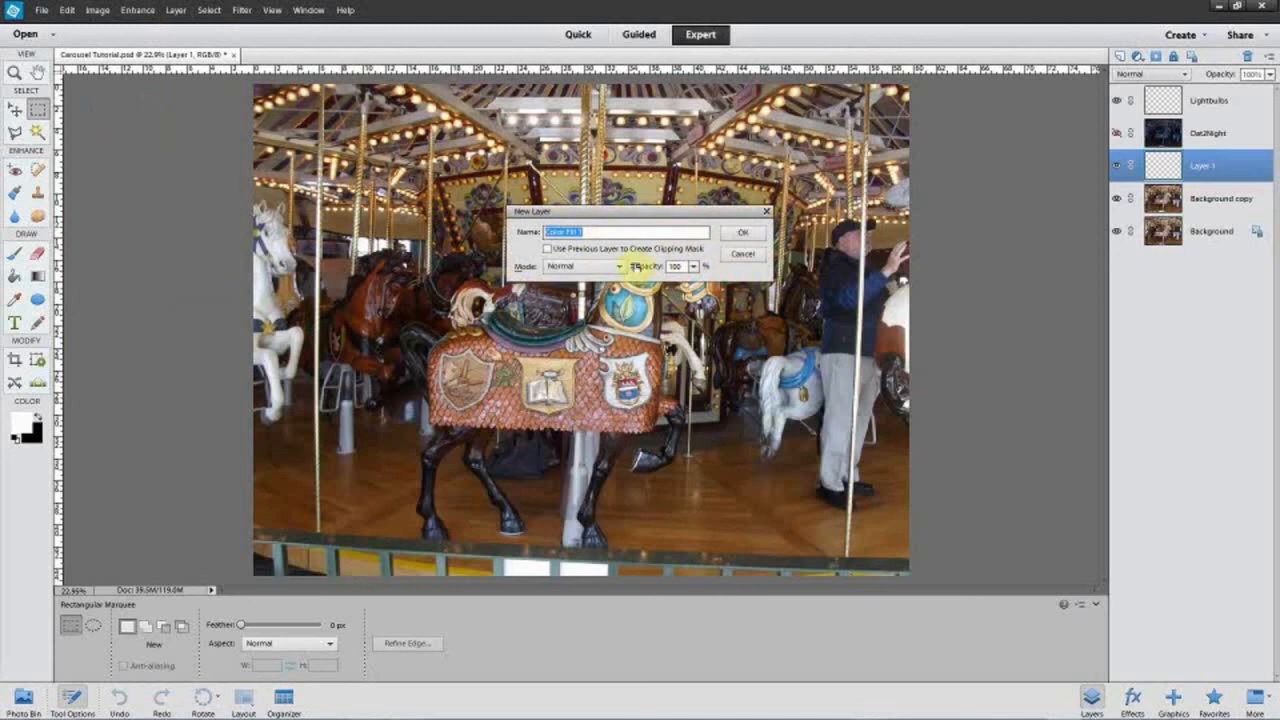
click(562, 266)
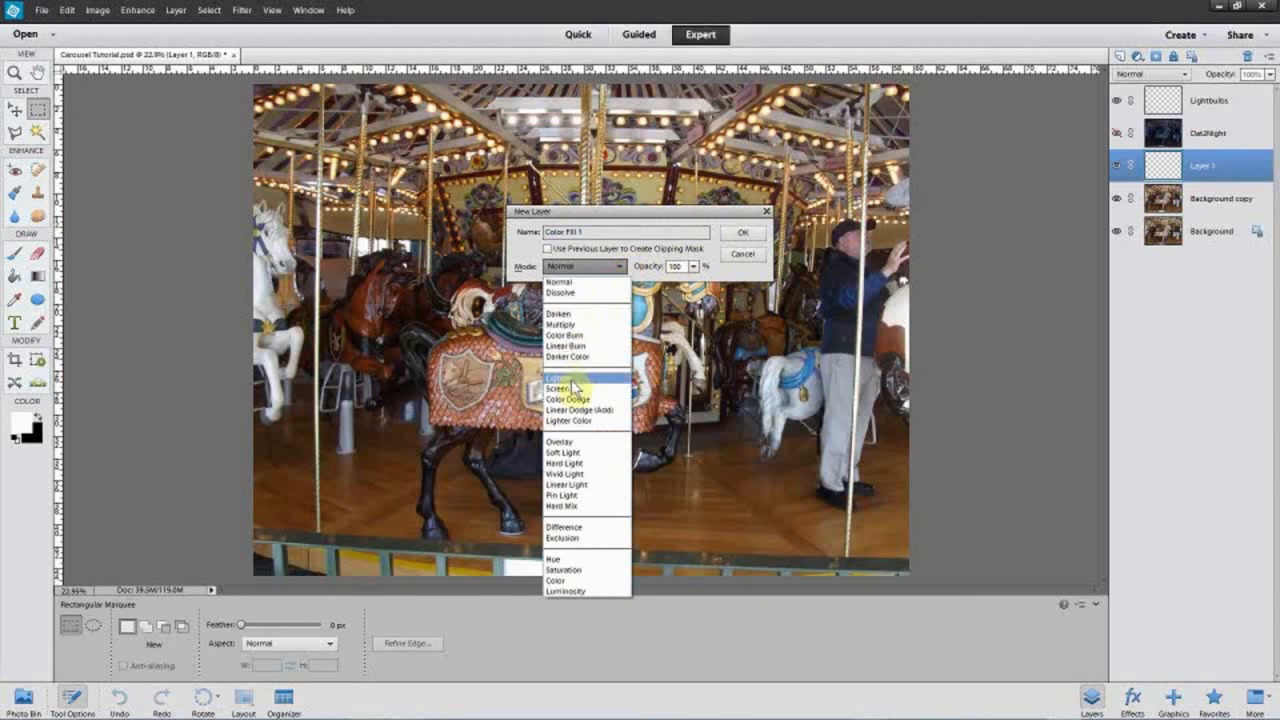
click(562, 324)
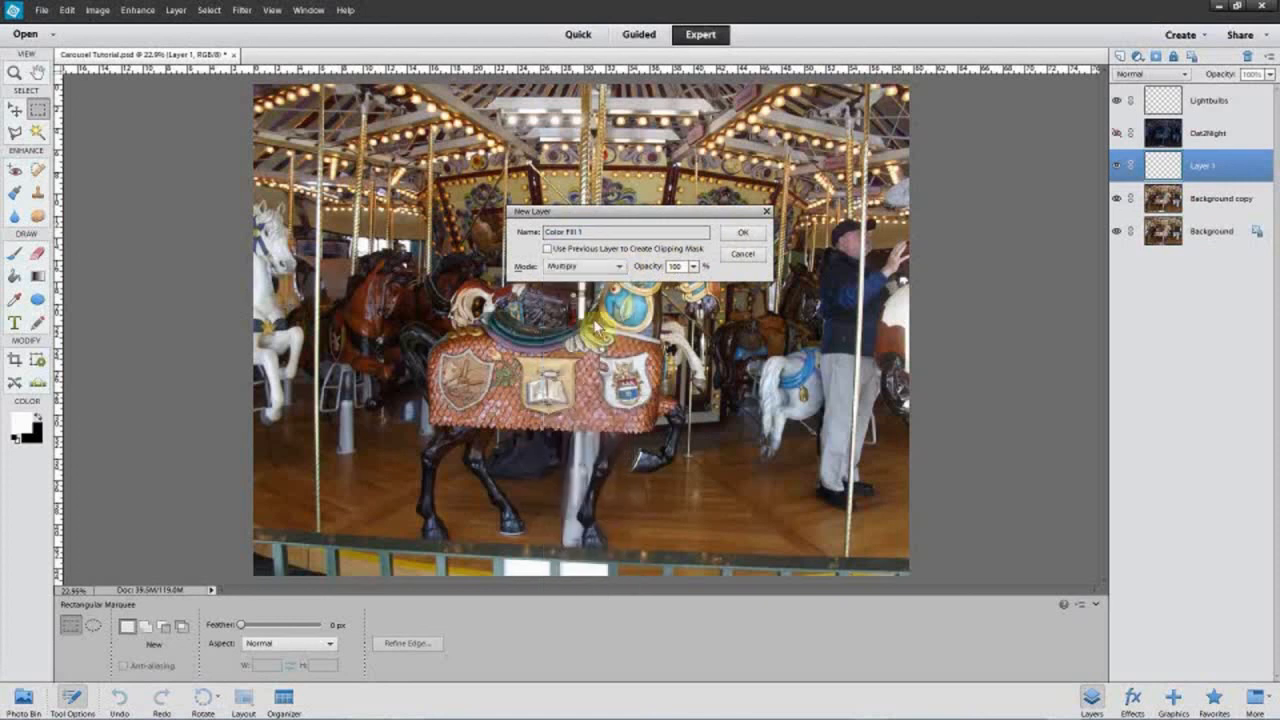
click(743, 236)
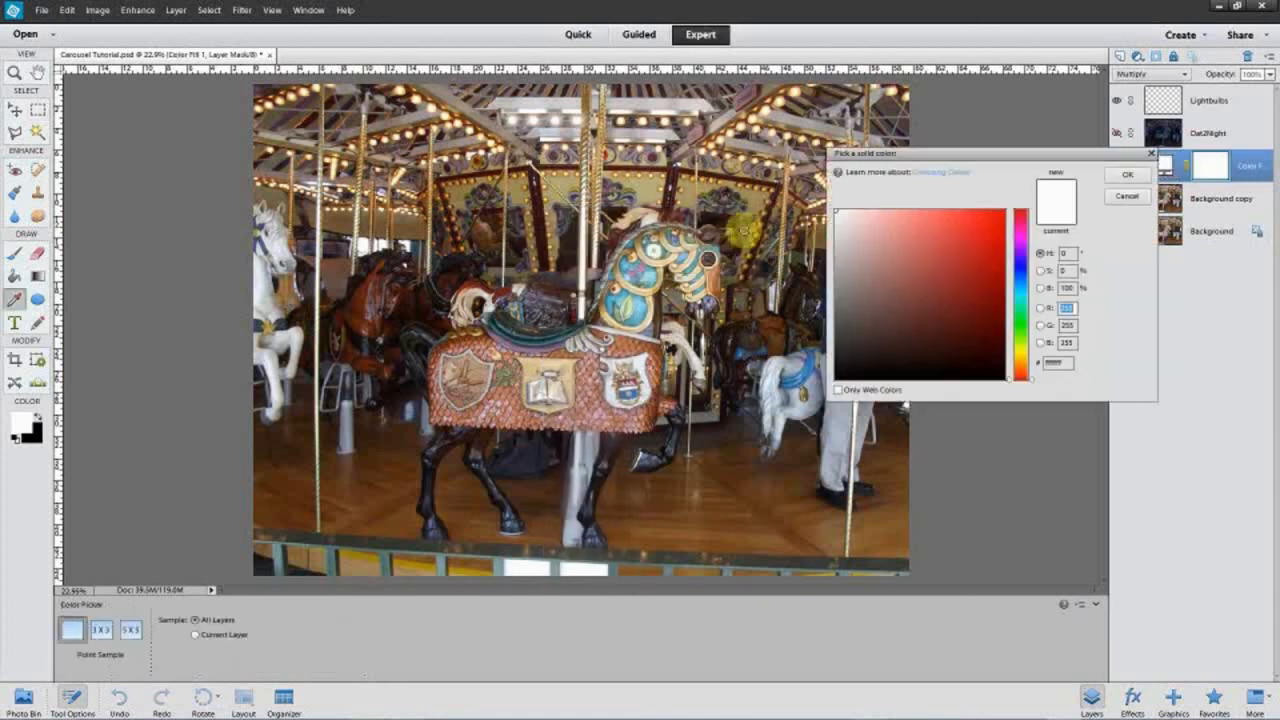
Choose a muted dark blue for the fill layer with hue 239°, saturation 45% and brightness 49%.
drag(946, 265, 1003, 286)
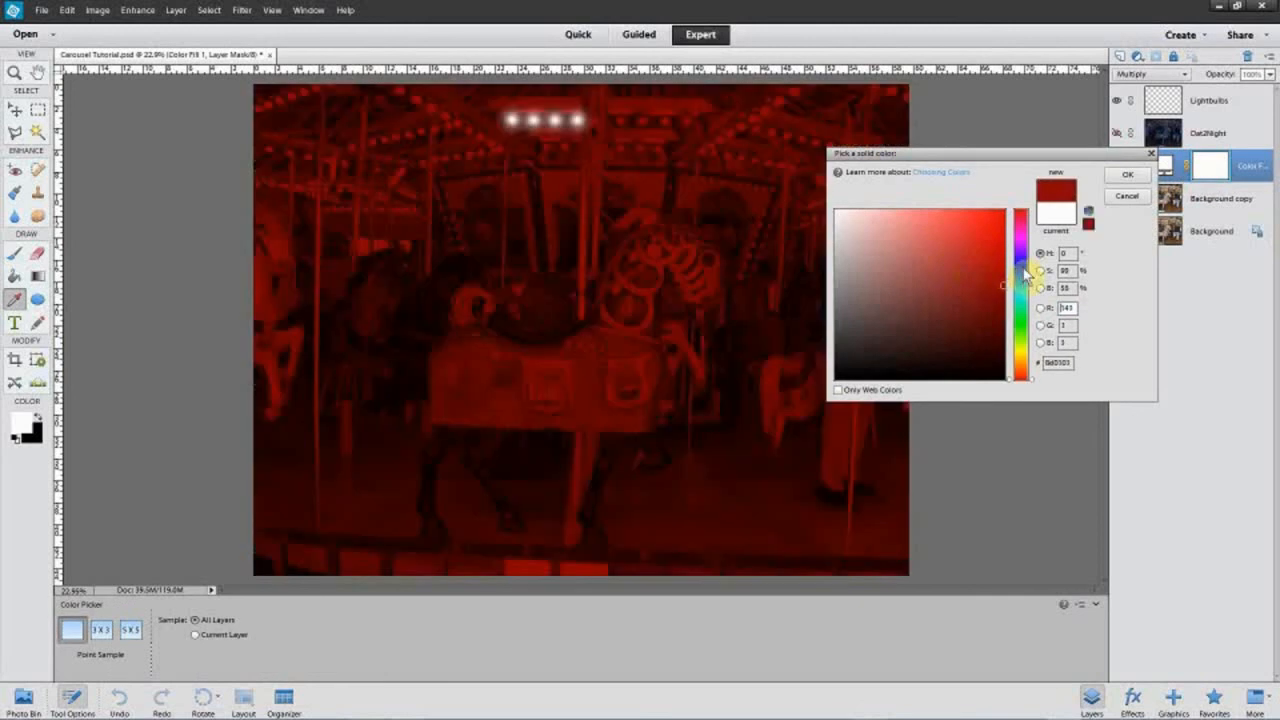
click(1021, 268)
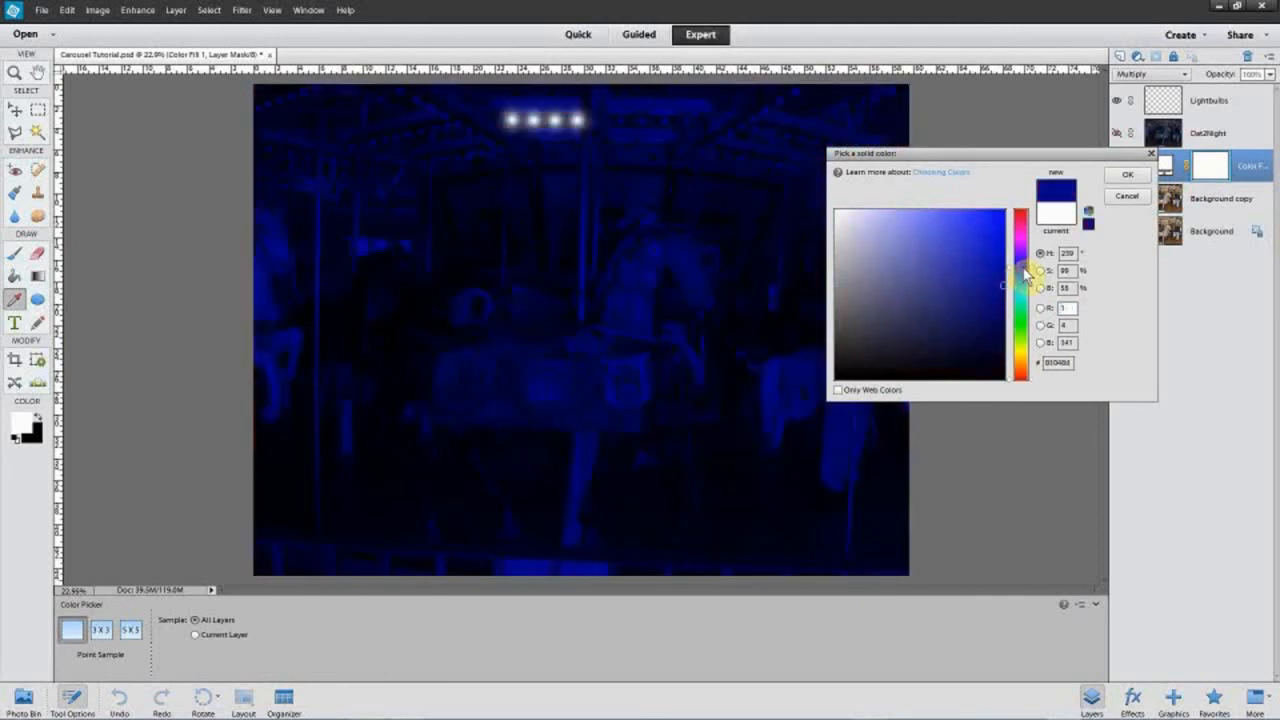
mouse_move(1002, 278)
mouse_down()
mouse_move(983, 303)
mouse_move(911, 295)
mouse_up()
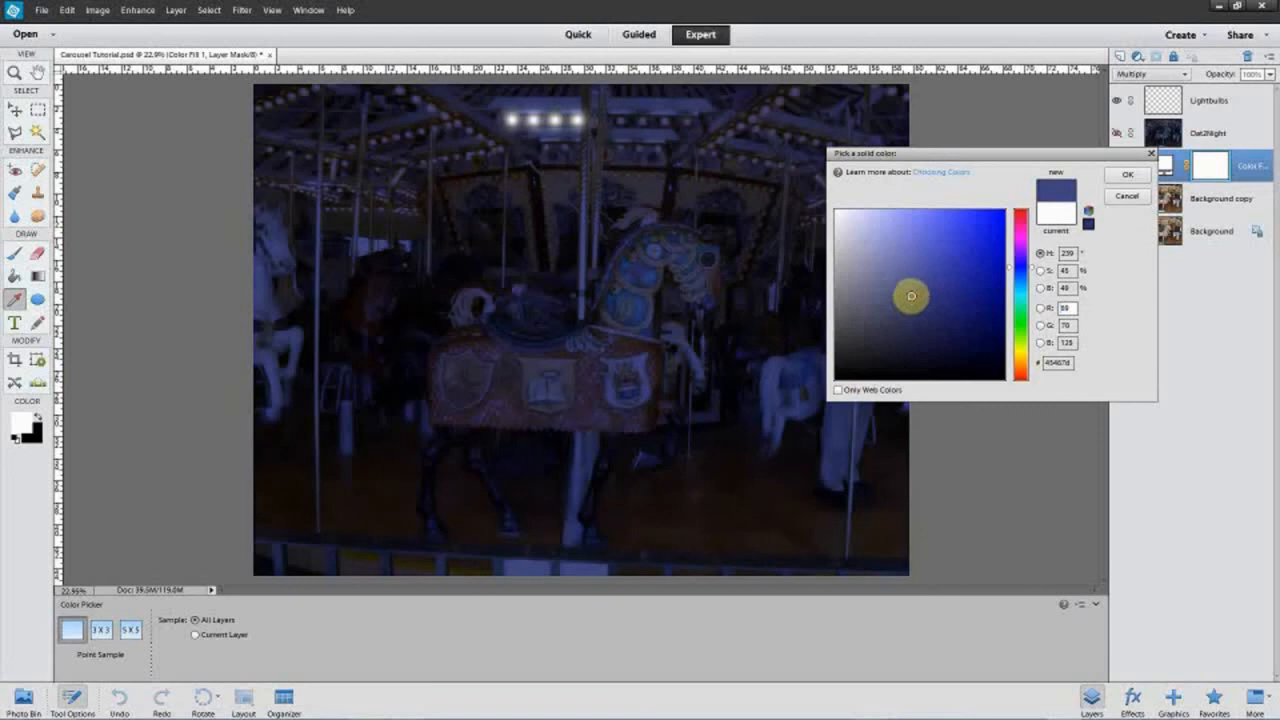
click(1125, 178)
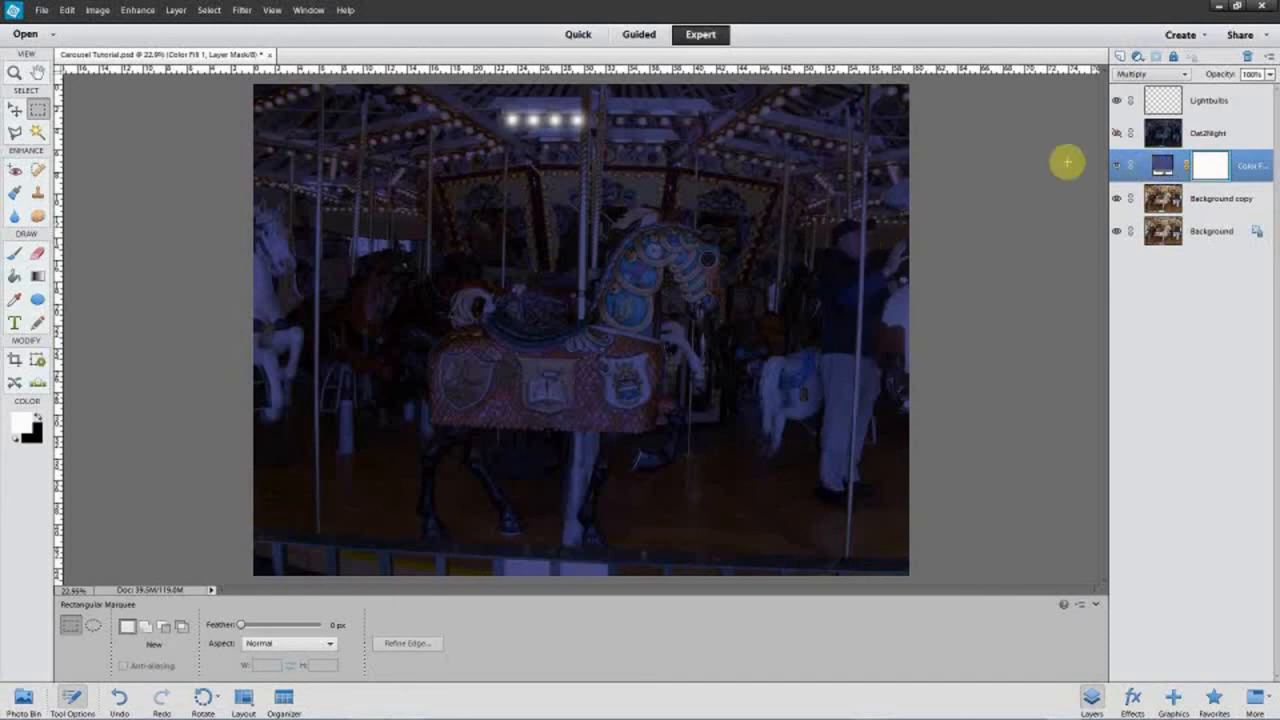
Change the fill layer's color to a duller, darker blue with RGB 71, 72, 112.
double_click(1165, 170)
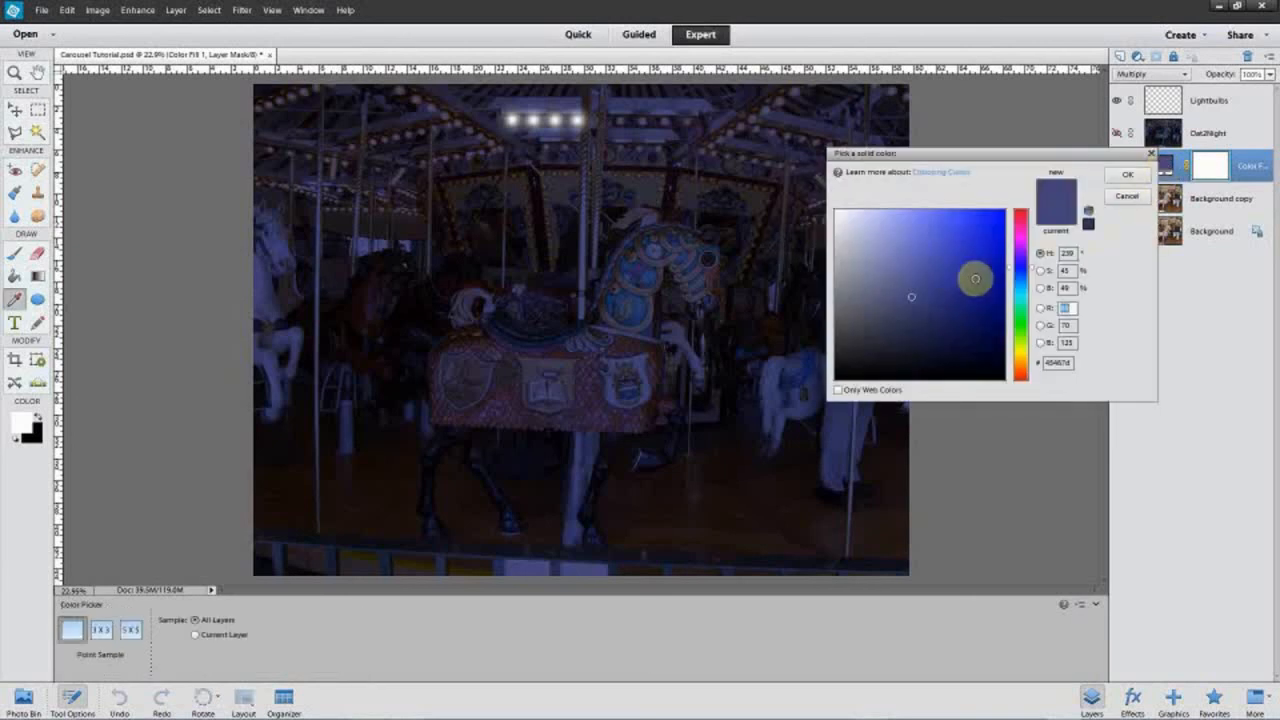
click(975, 278)
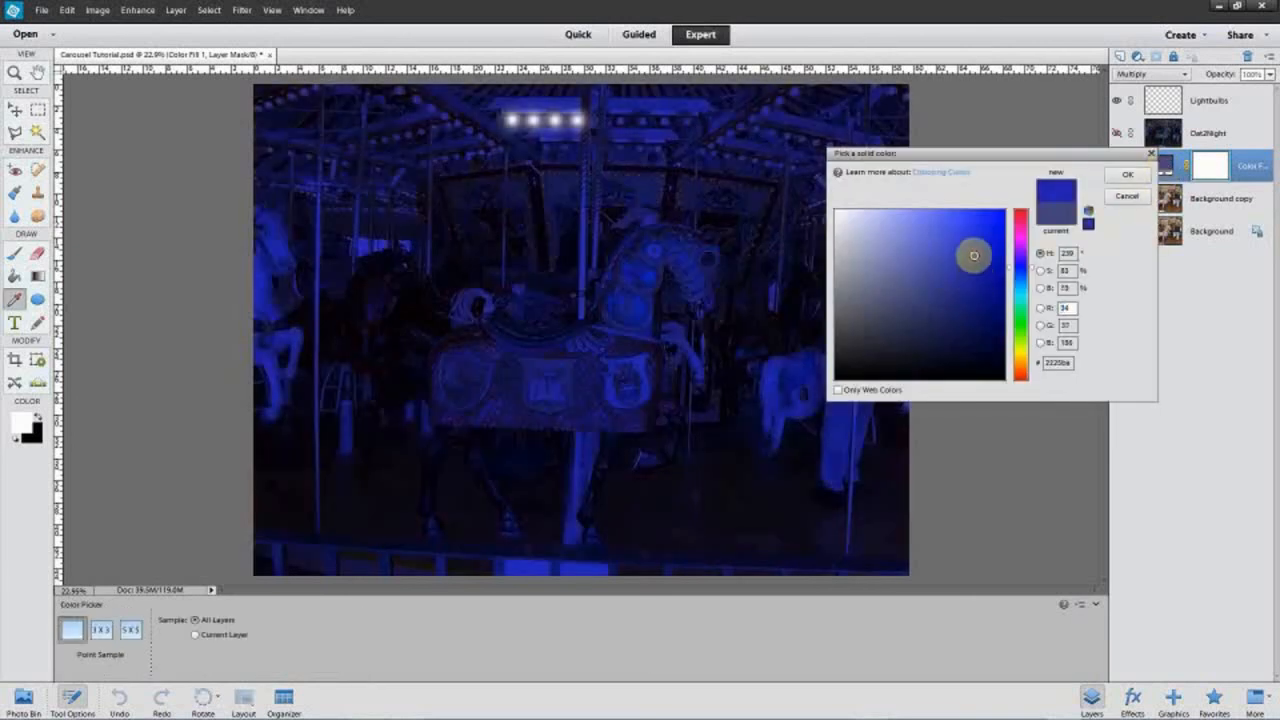
drag(975, 278, 897, 304)
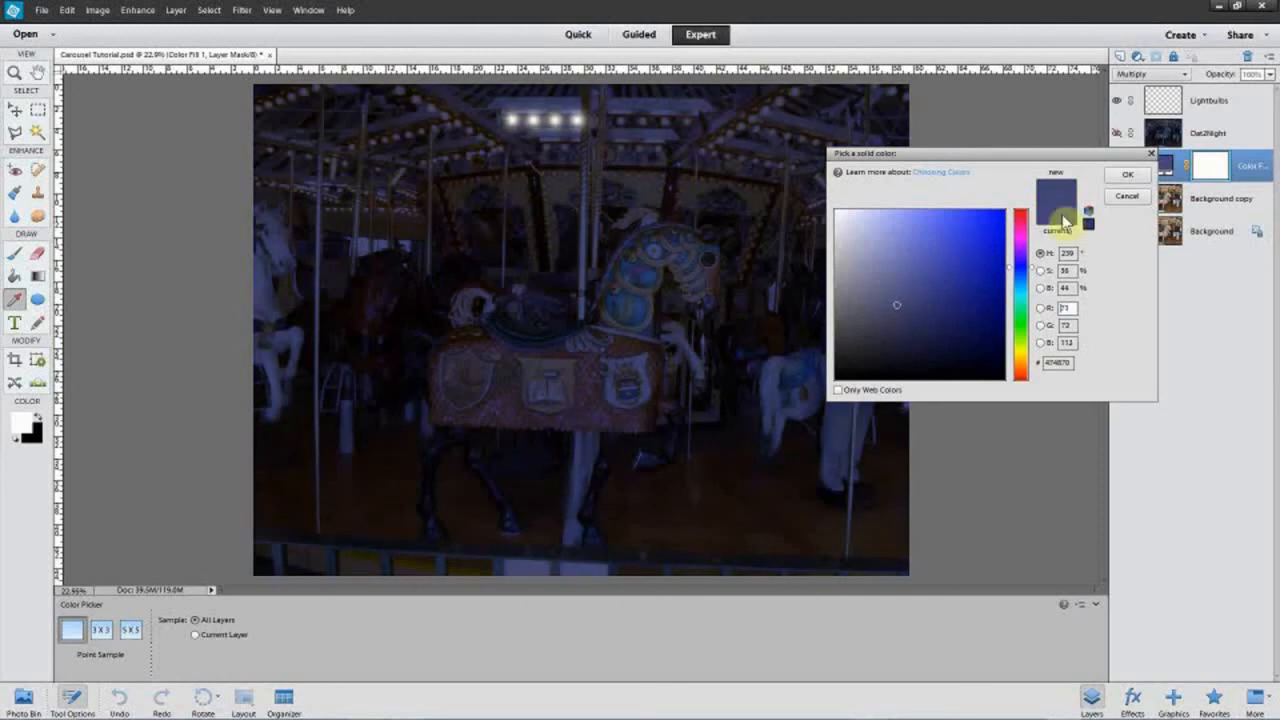
click(1128, 177)
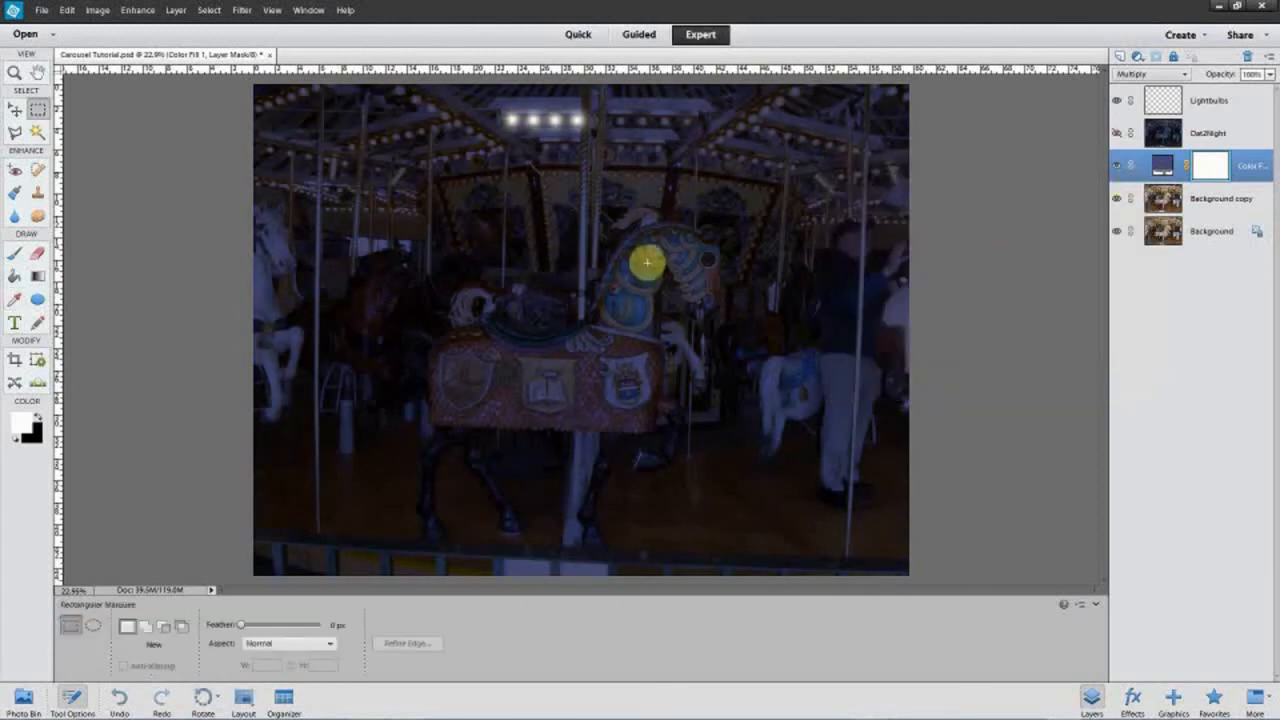
Switch to Photoshop to compare its night version of the carousel, and return to Photoshop Elements.
mouse_move(578, 718)
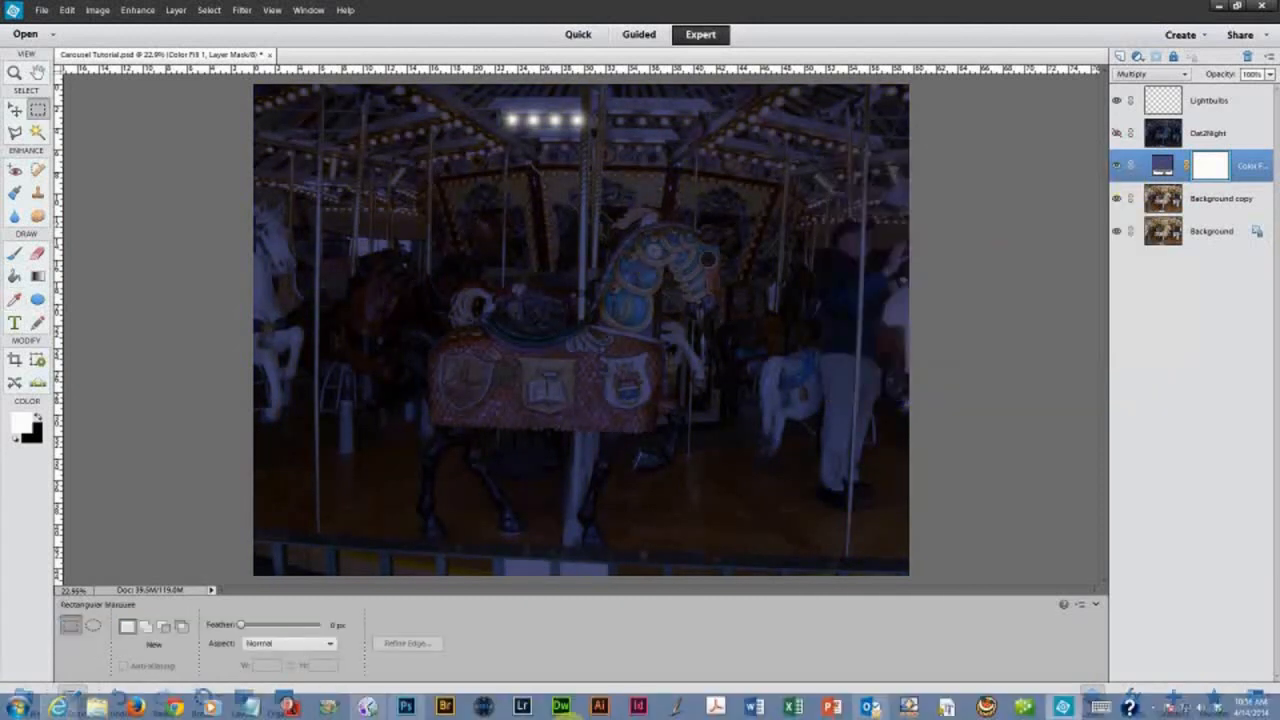
click(405, 707)
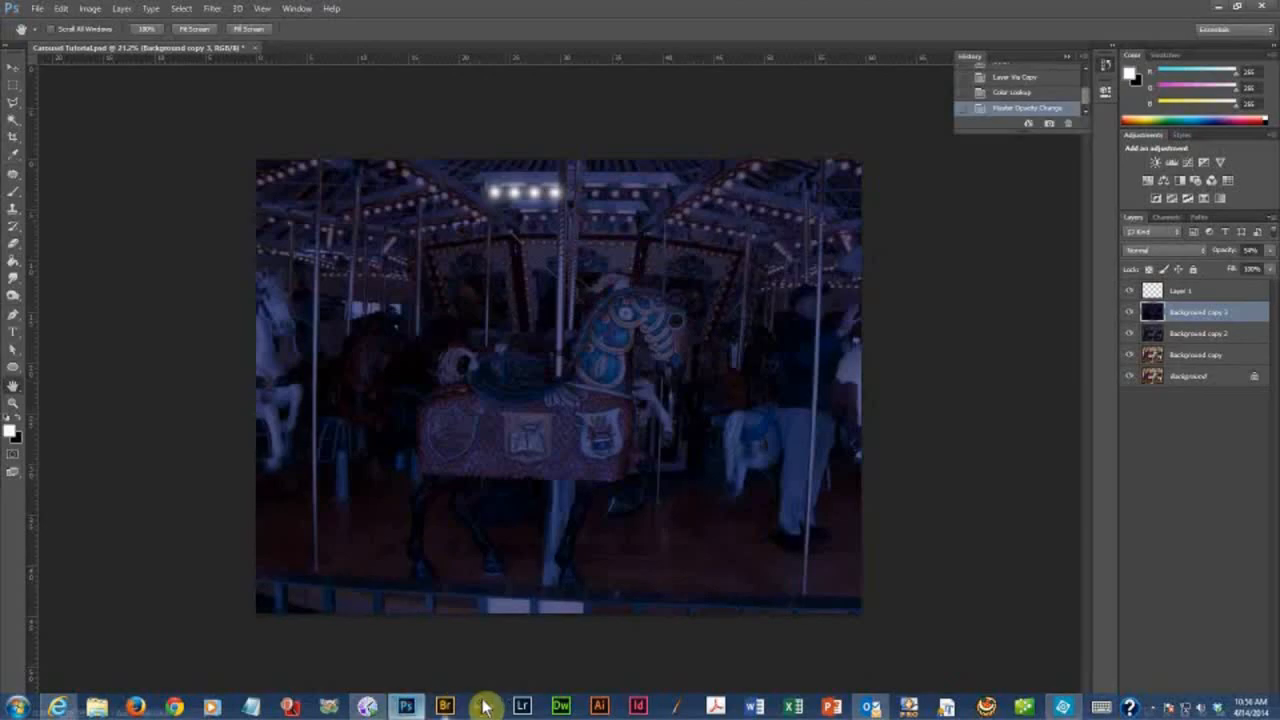
click(1063, 707)
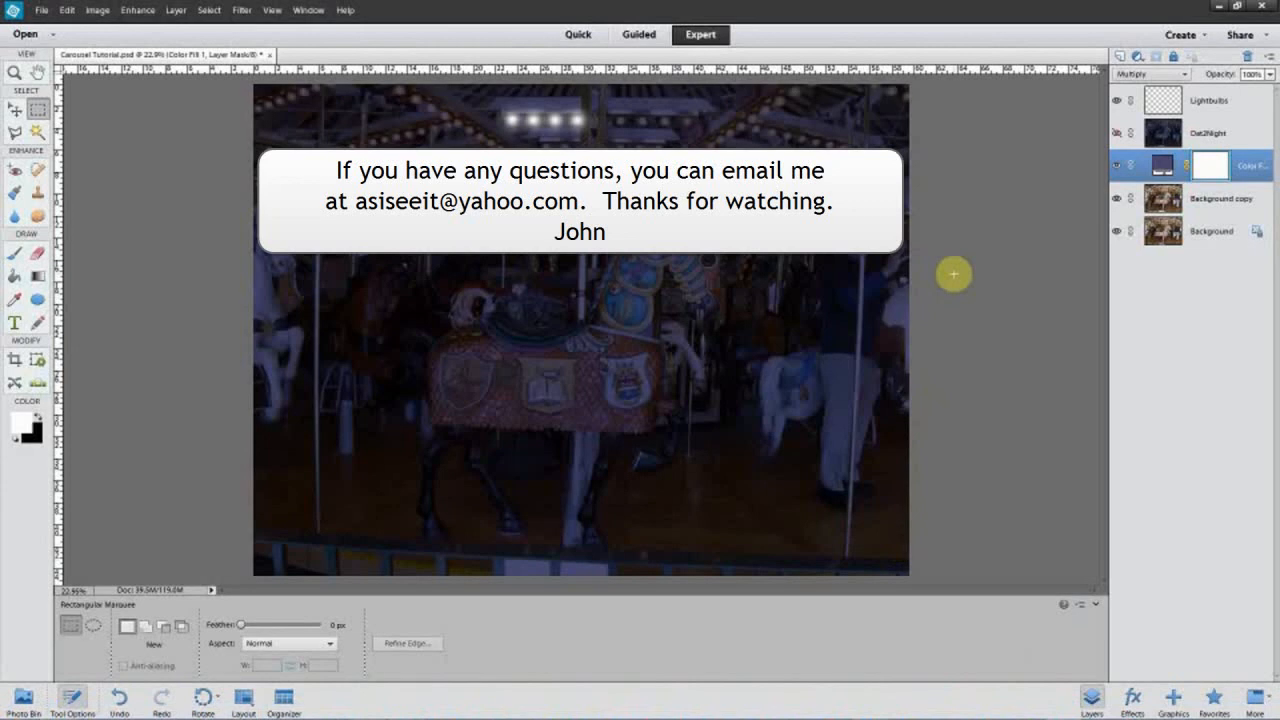